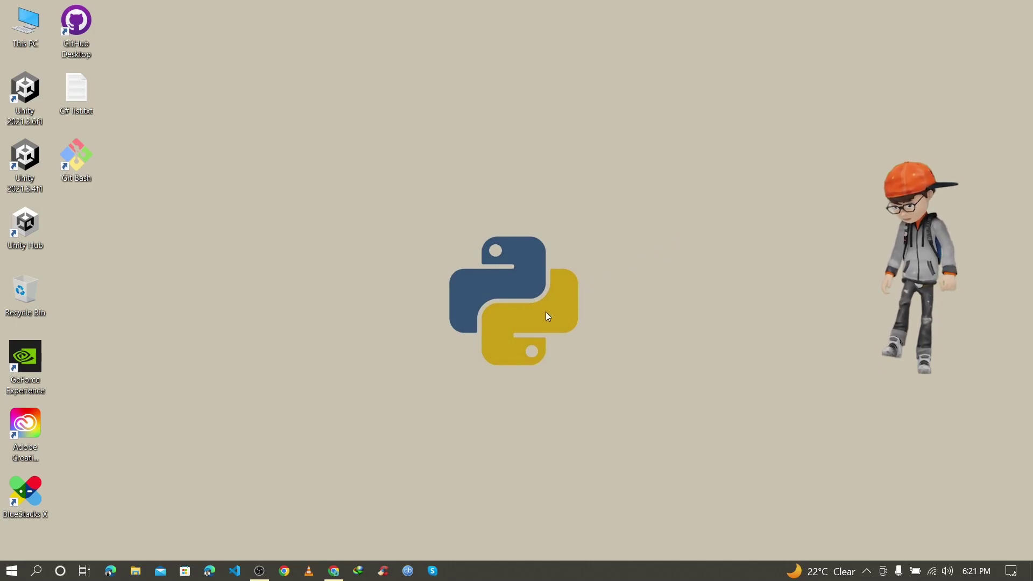
Open the Welcome to Python.org result from the python search results
click(334, 571)
click(85, 26)
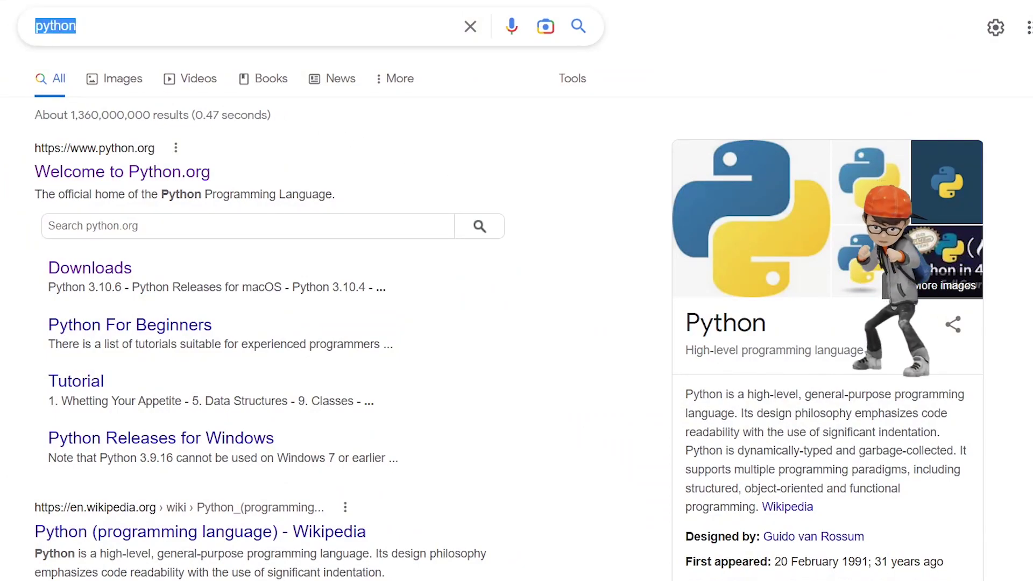
drag(23, 180, 164, 153)
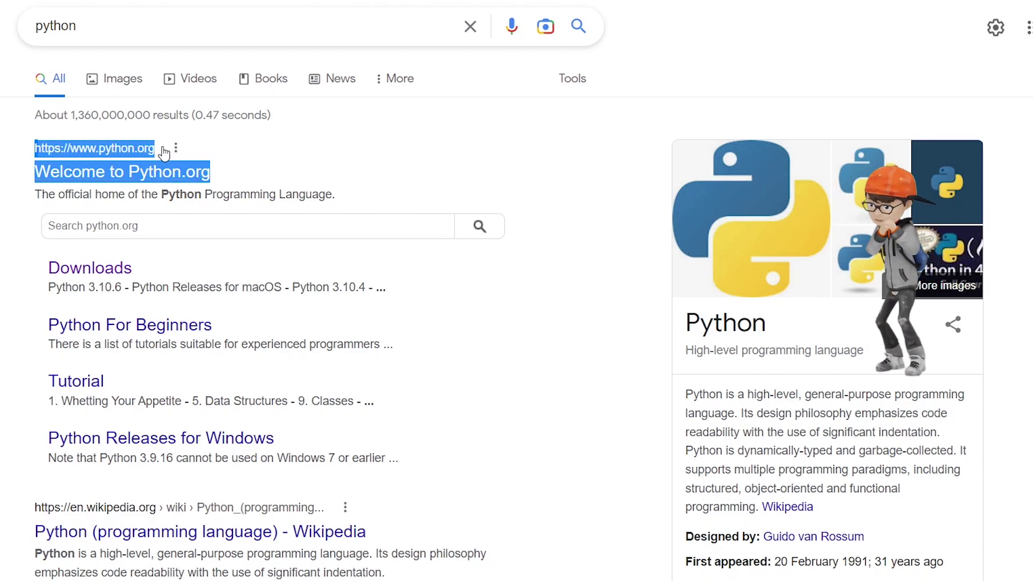
click(93, 171)
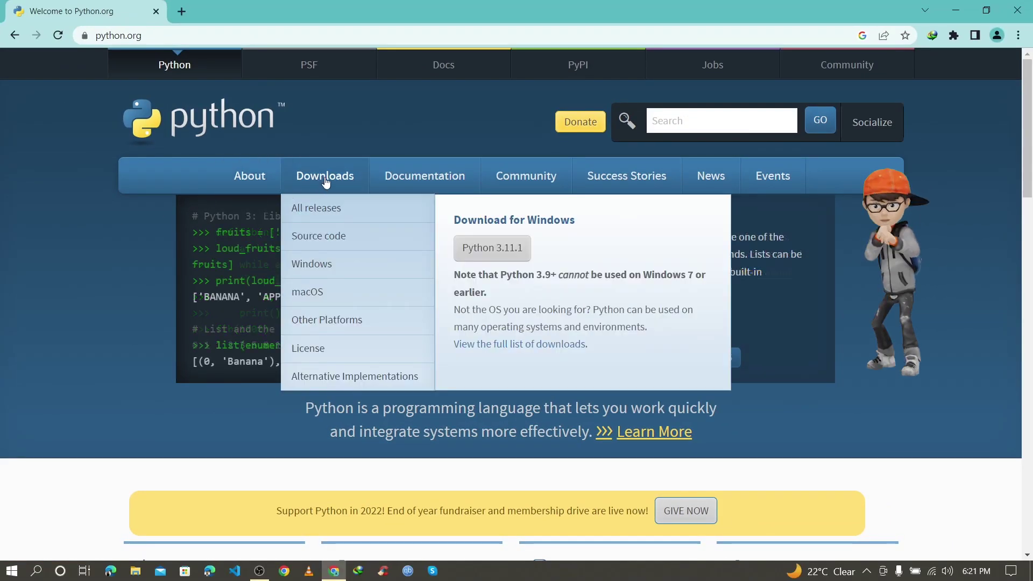
Download the Python 3.11.1 installer from the python.org Downloads page
click(325, 178)
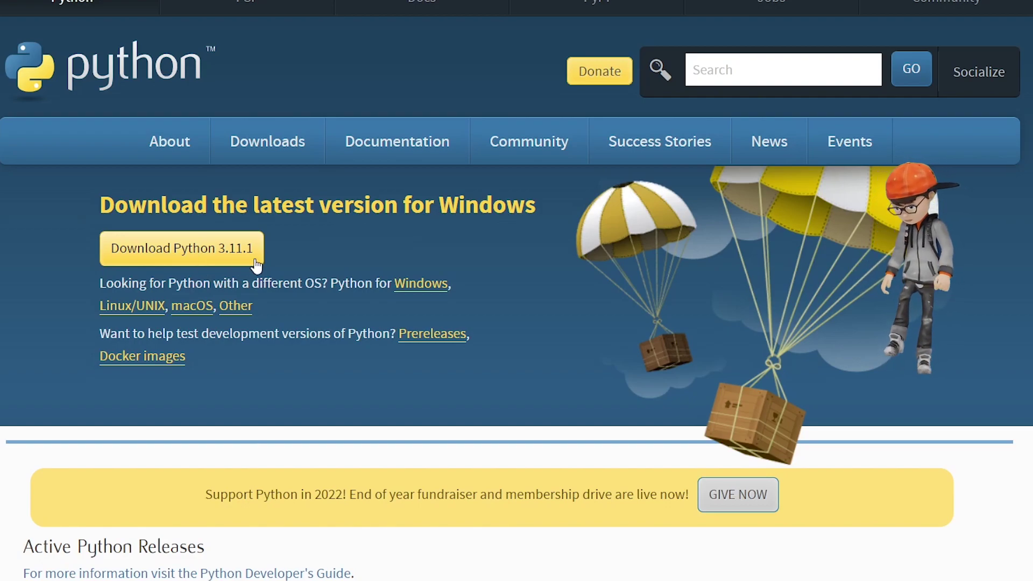
click(169, 259)
click(473, 341)
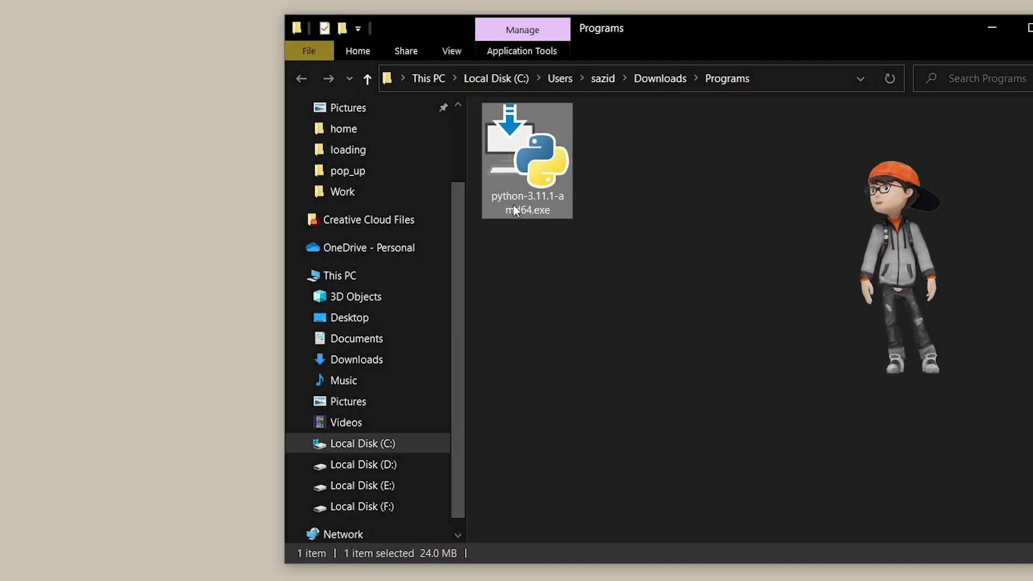
Launch python-3.11.1-amd64.exe, tick Add python.exe to PATH, and choose Customize installation
mouse_move(558, 207)
double_click(534, 171)
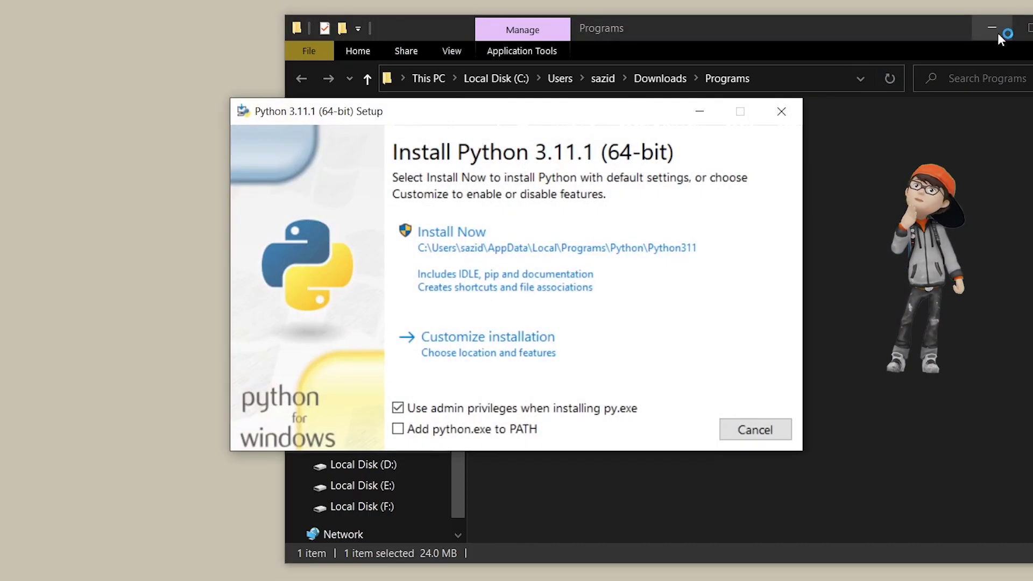
click(993, 29)
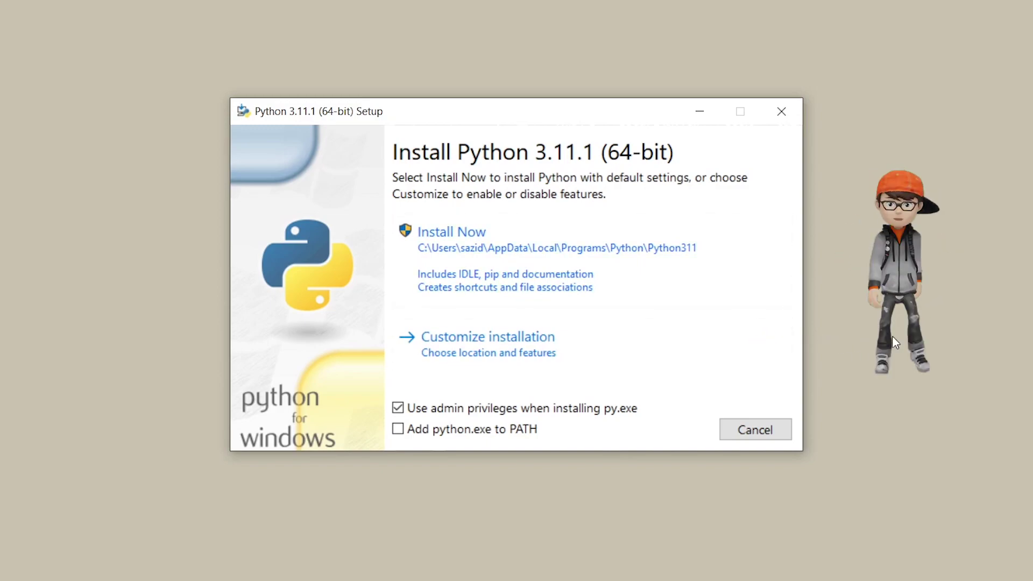
click(399, 430)
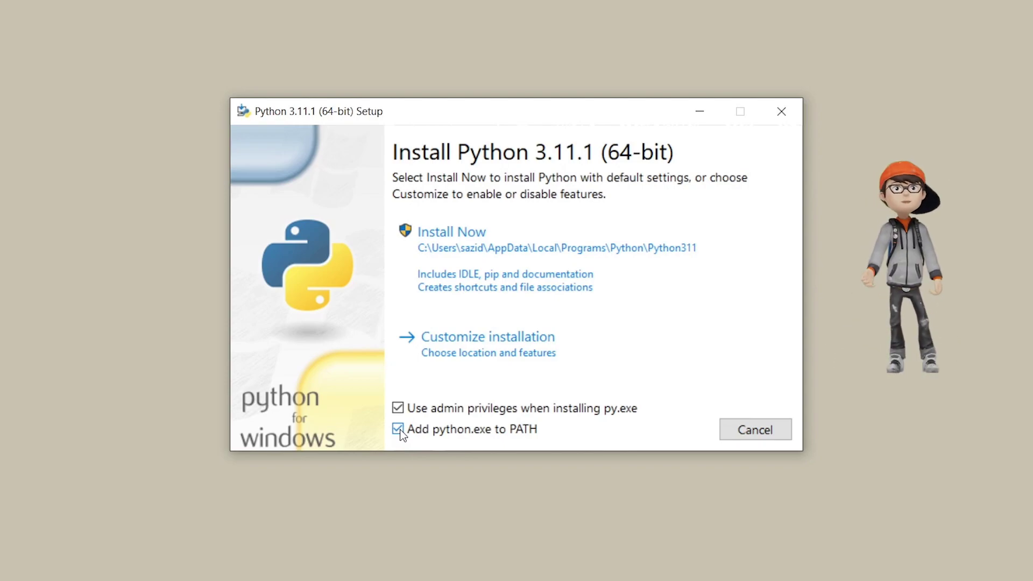
click(491, 346)
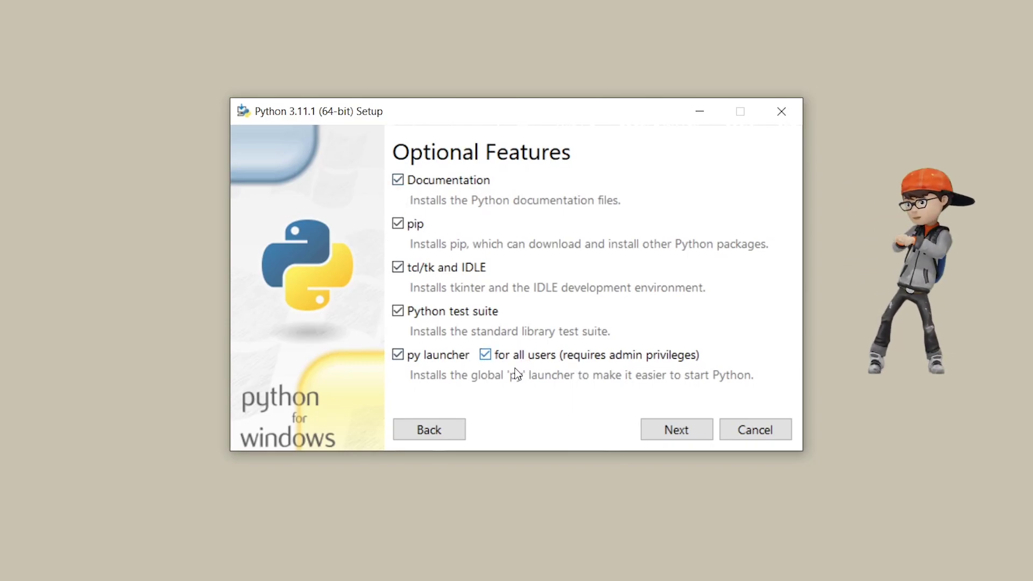
Leave every Optional Feature checked, including pip and IDLE, and go to Advanced Options
click(677, 430)
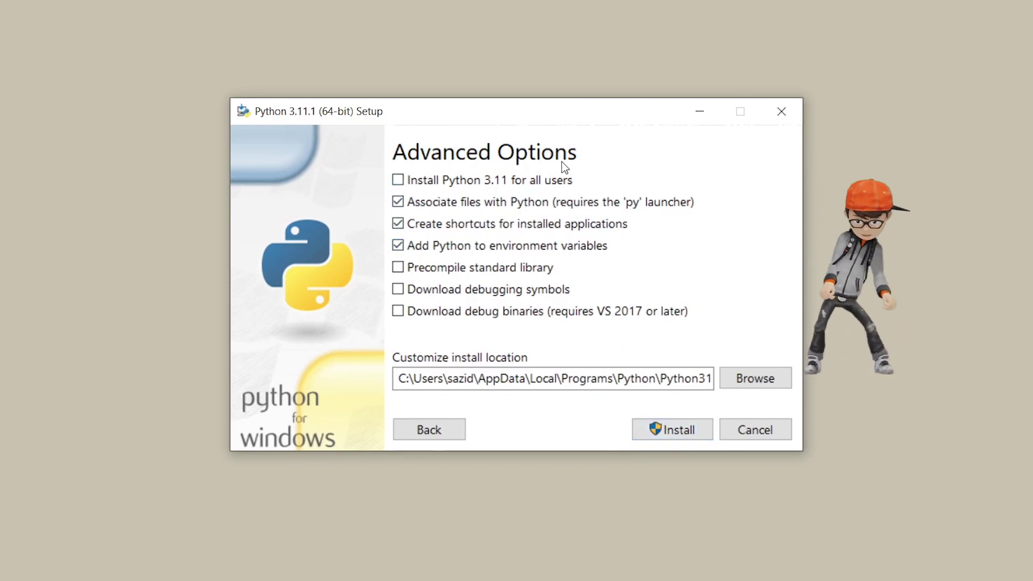
Install Python 3.11 for all users into C:\Program Files\Python311, then close the finished setup
click(395, 181)
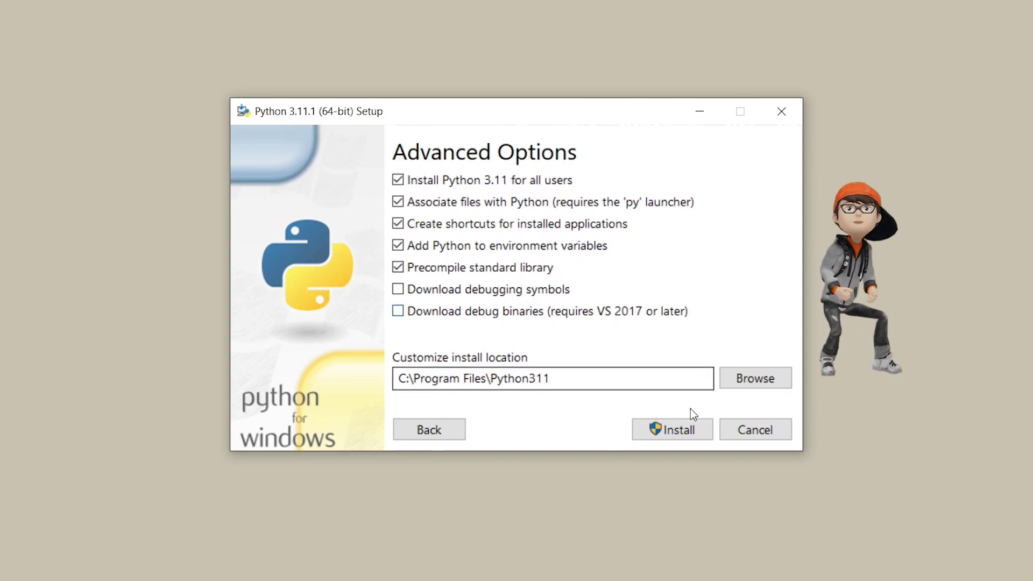
click(680, 430)
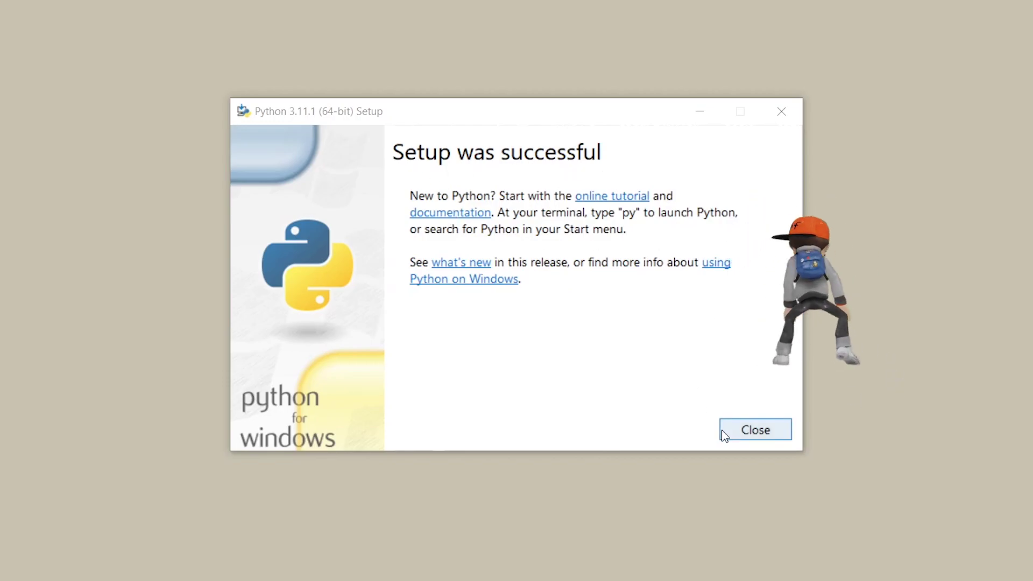
click(740, 433)
click(739, 433)
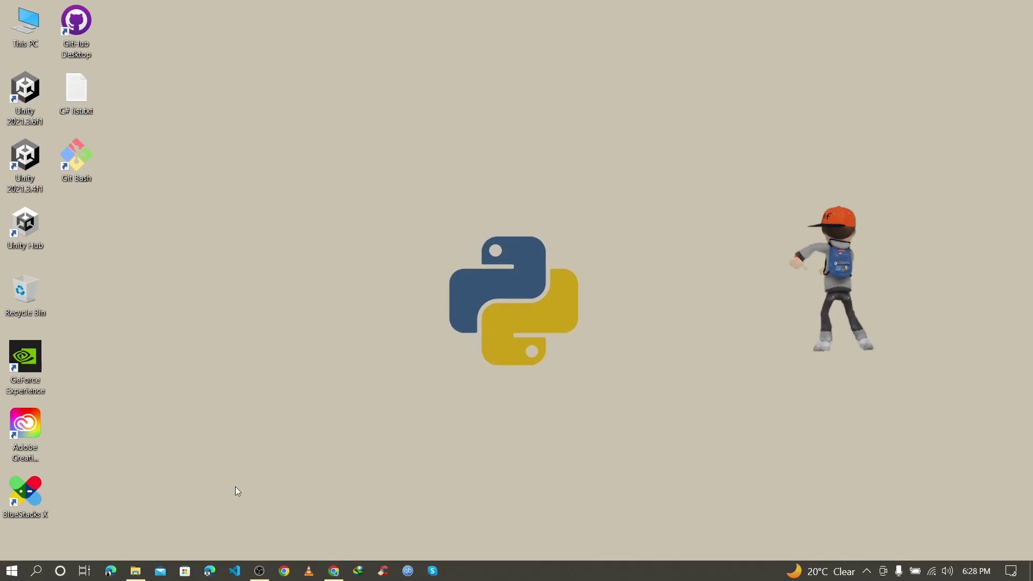
Open Command Prompt and confirm Python 3.11.1 with py --version
click(36, 570)
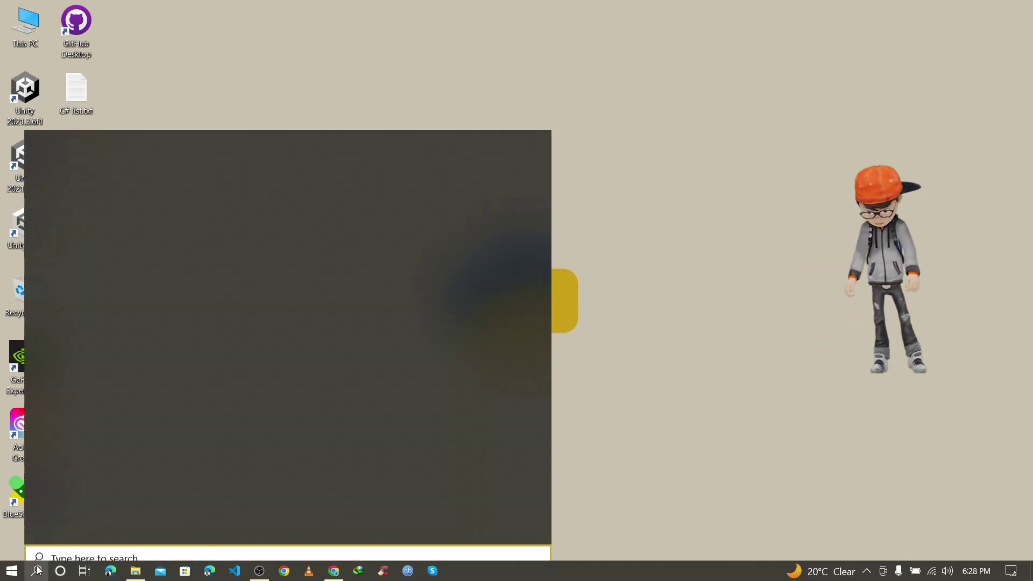
text(cmd)
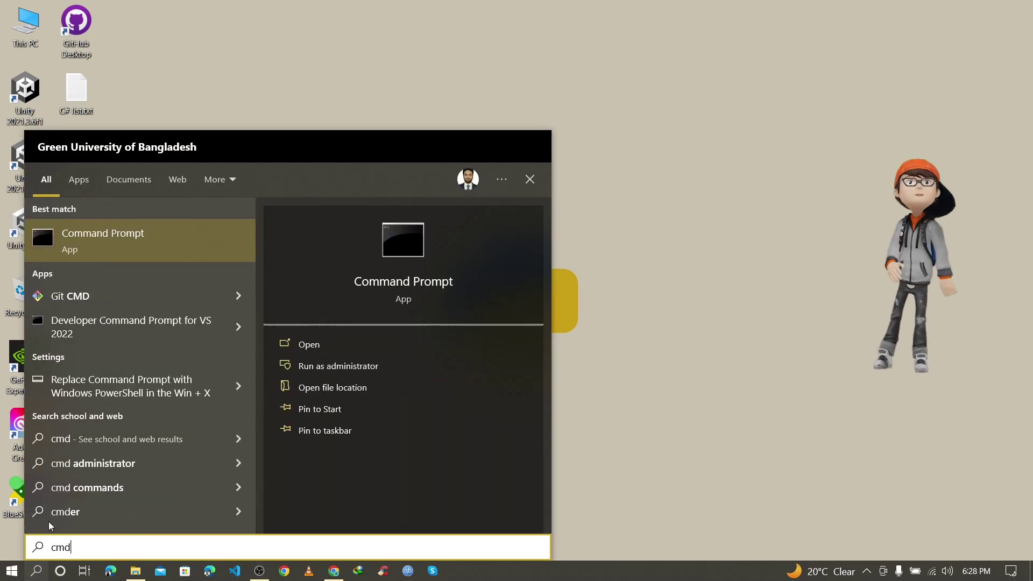
click(91, 238)
drag(352, 76, 545, 102)
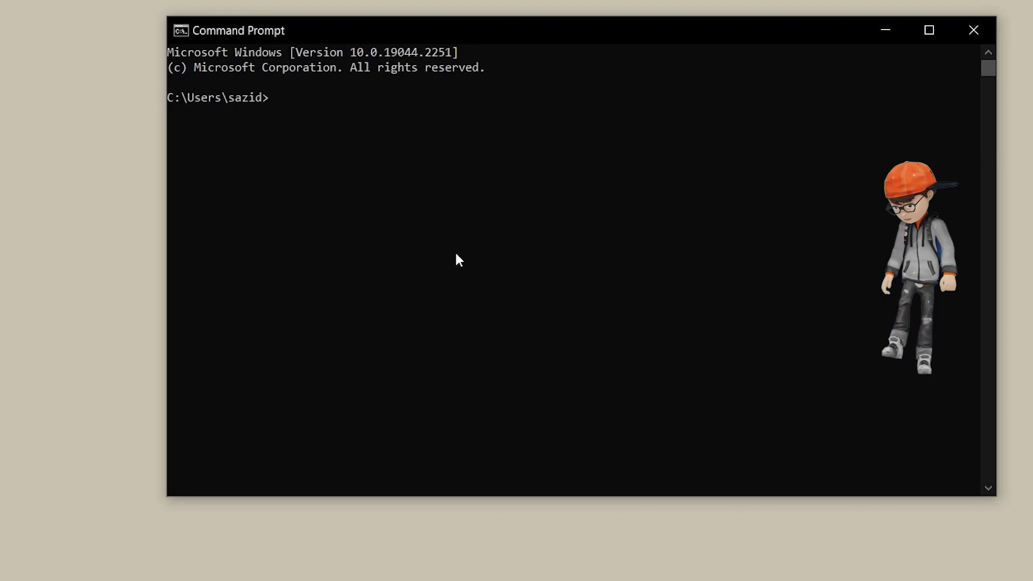
text(py)
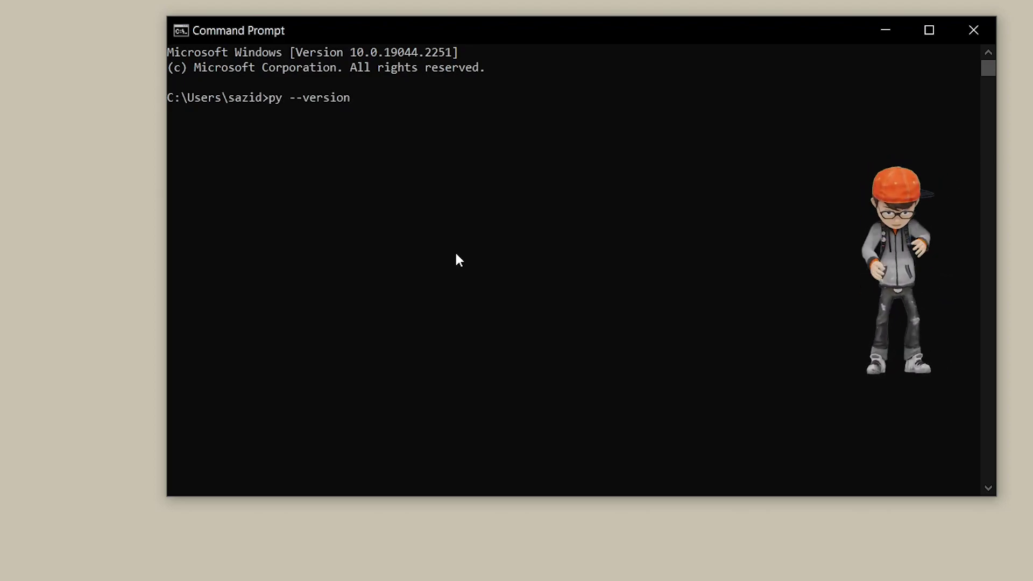
text( --version)
key(Return)
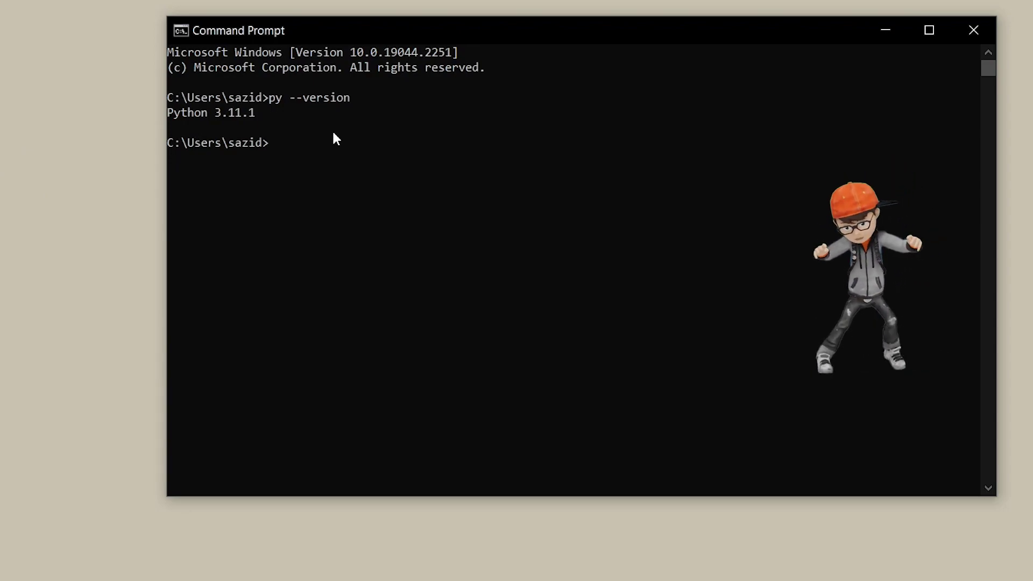
Confirm pip 22.3.1 with pip --version, select its output, and close the console
text(pi)
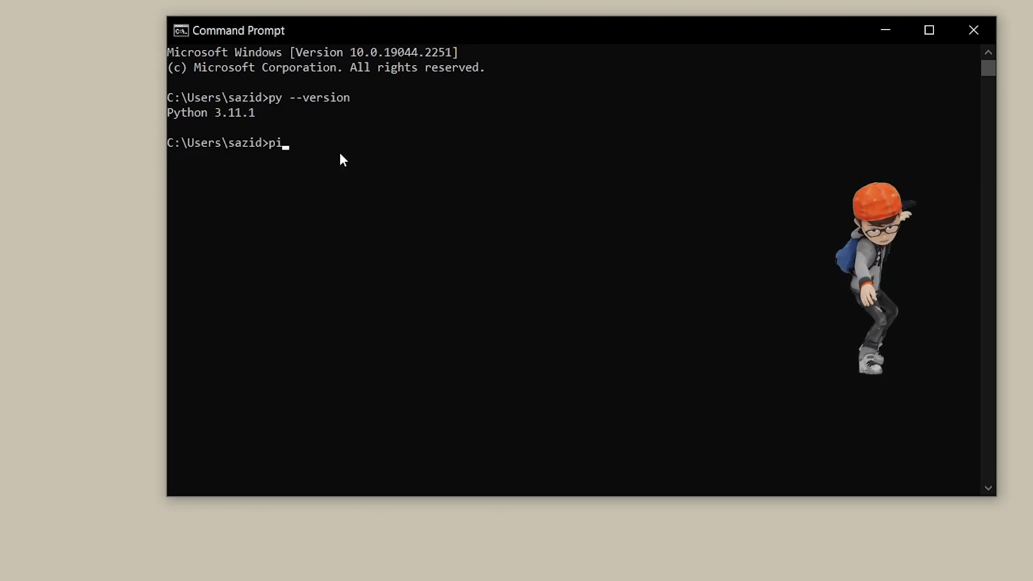
text(p --version)
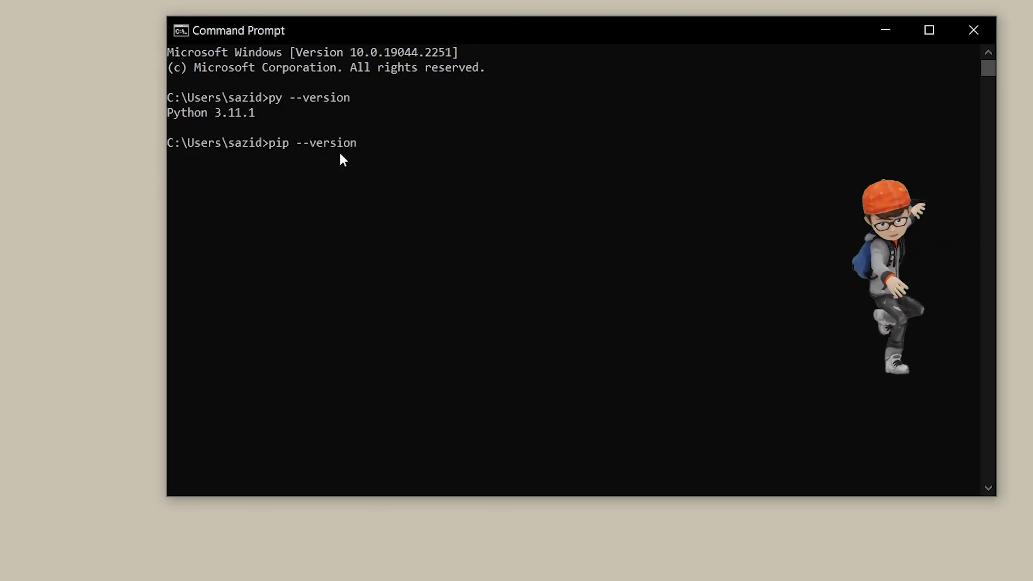
key(Return)
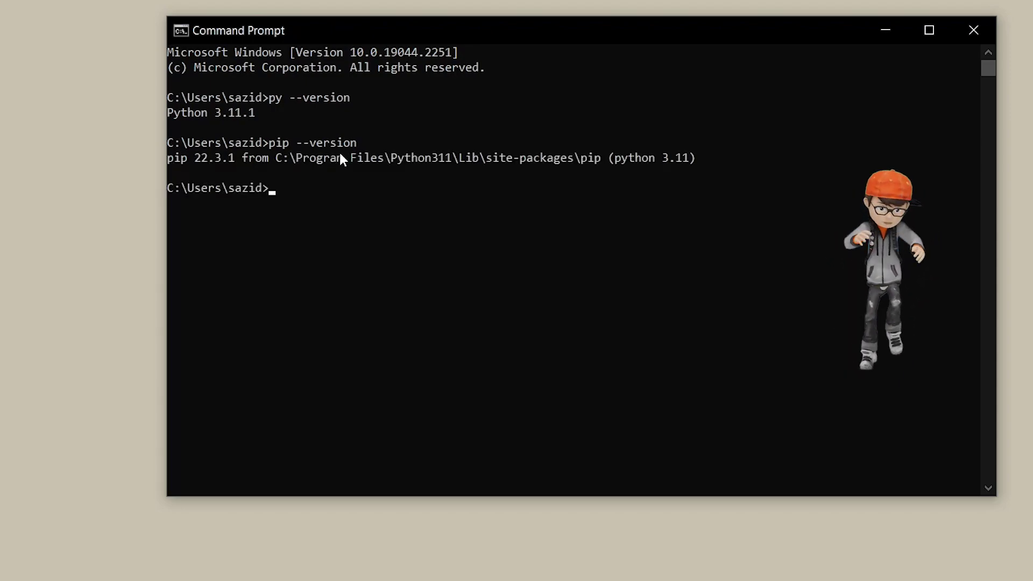
drag(177, 169, 239, 172)
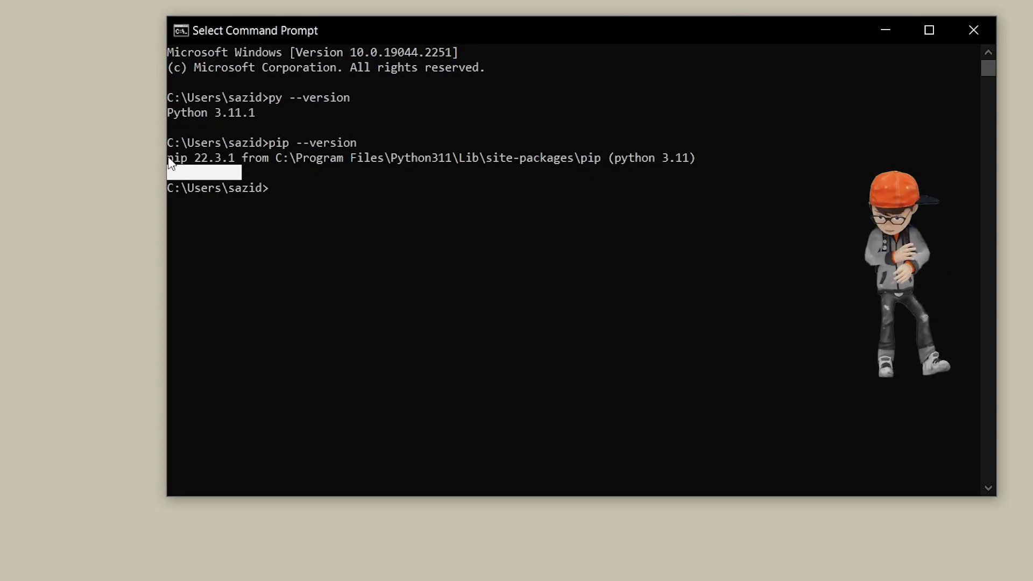
drag(168, 158, 239, 162)
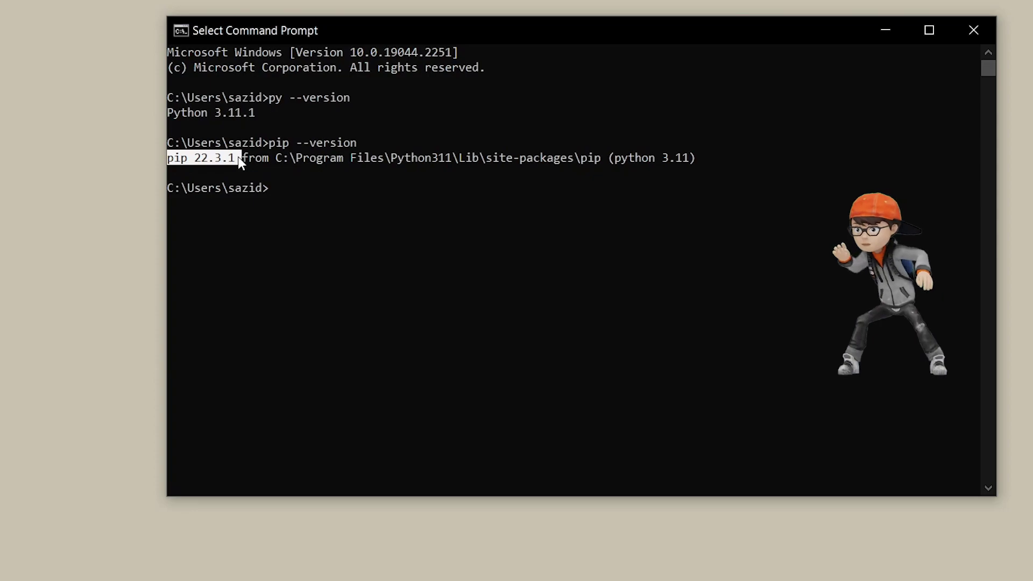
key(shift+End)
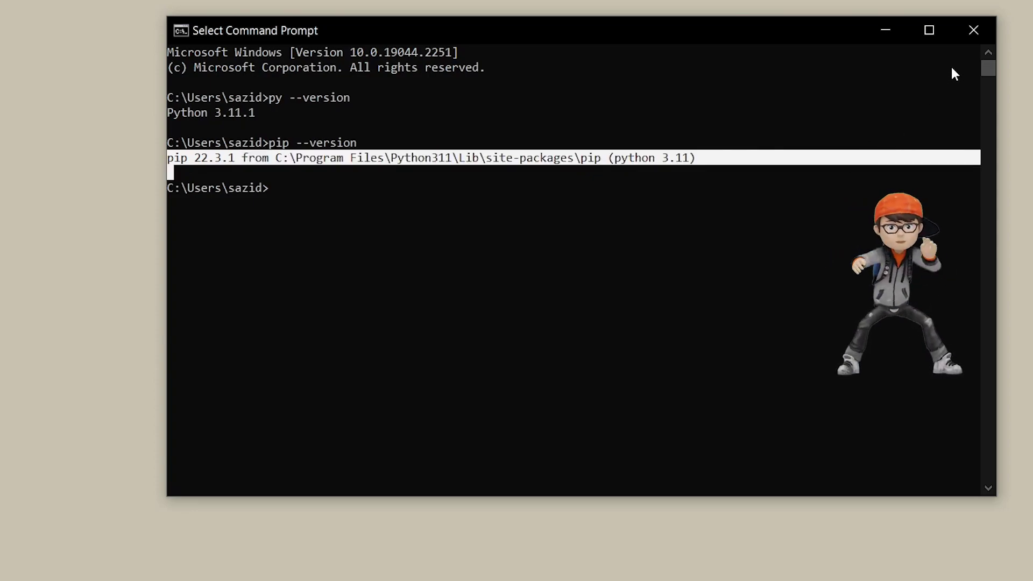
click(973, 34)
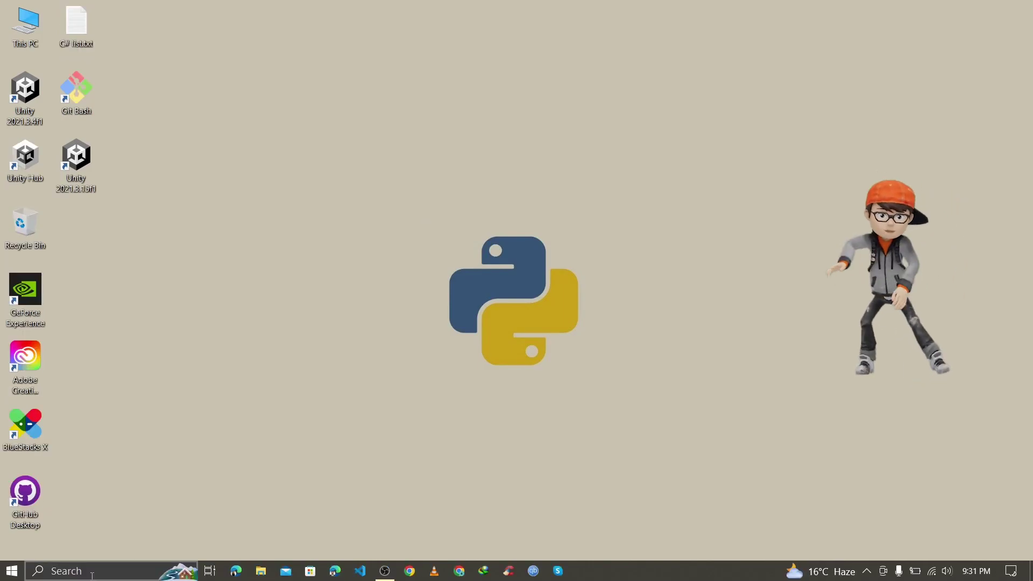
Bring up the taskbar Windows search box
click(92, 576)
Search for 'idle' and launch IDLE (Python 3.11 64-bit) from the best match
text(idle)
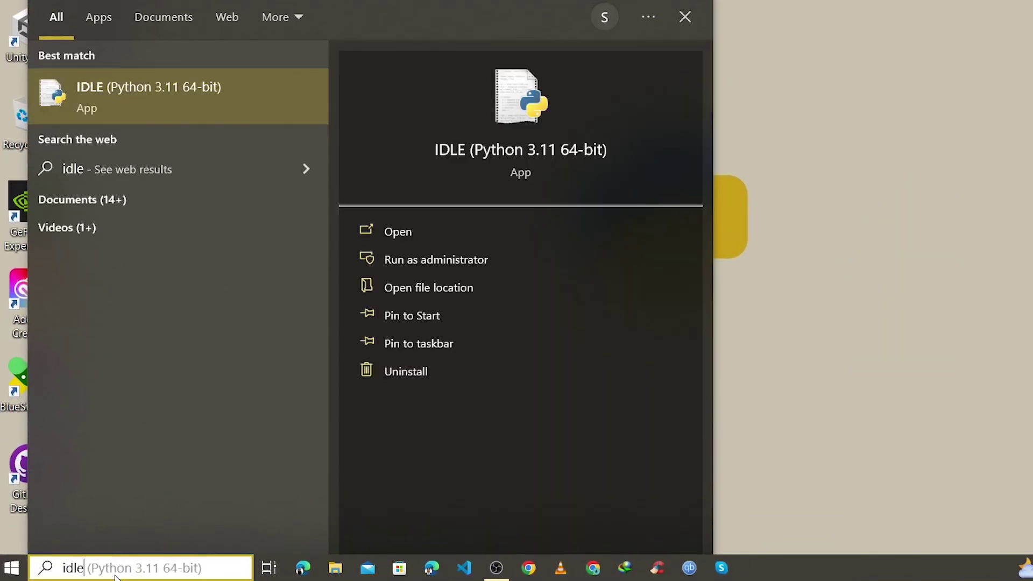
key(Return)
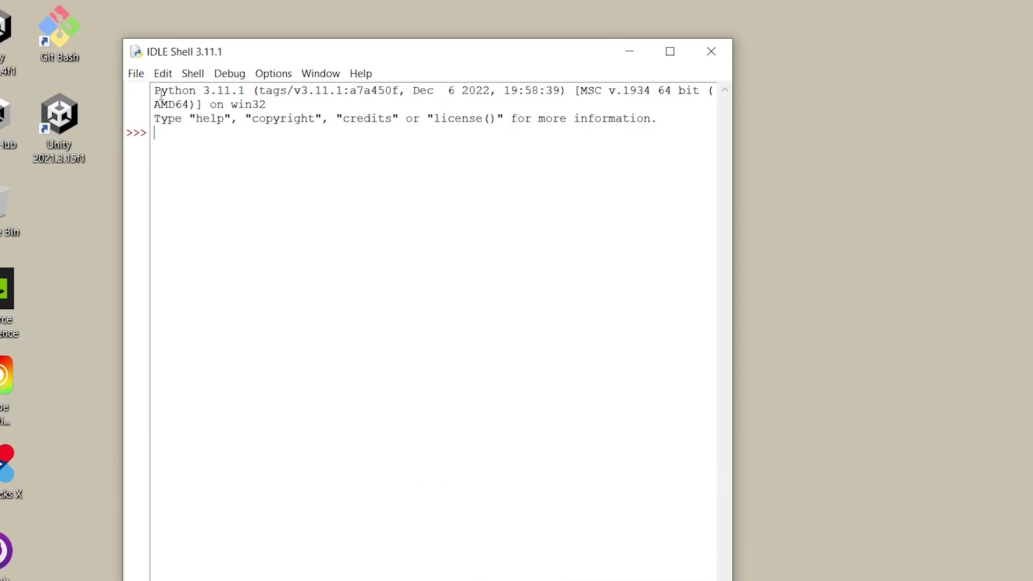
Run import numpy as np in IDLE, note the ModuleNotFoundError, and minimize the shell
drag(154, 92, 256, 96)
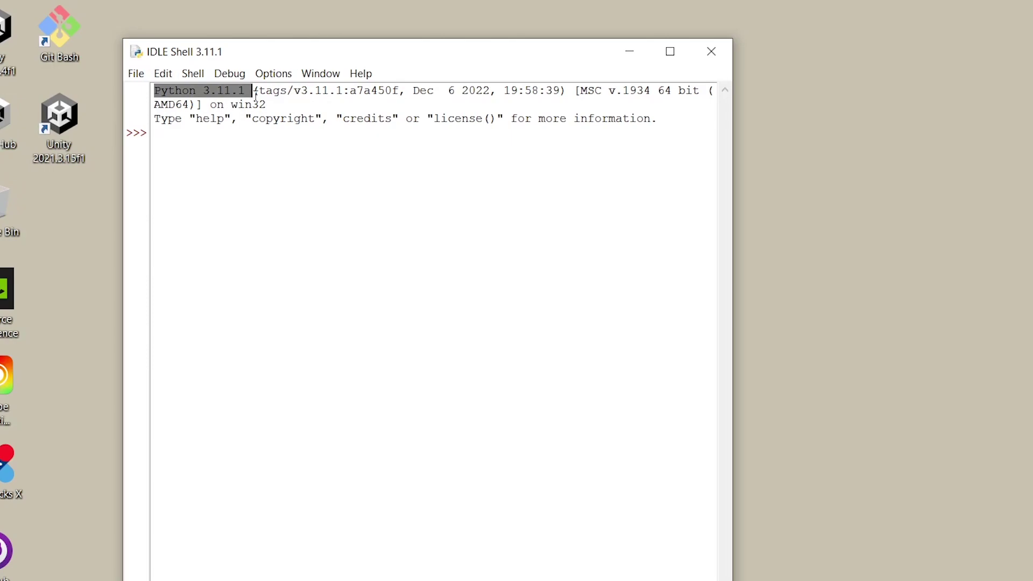
click(179, 150)
key(Return)
text(import numpy a)
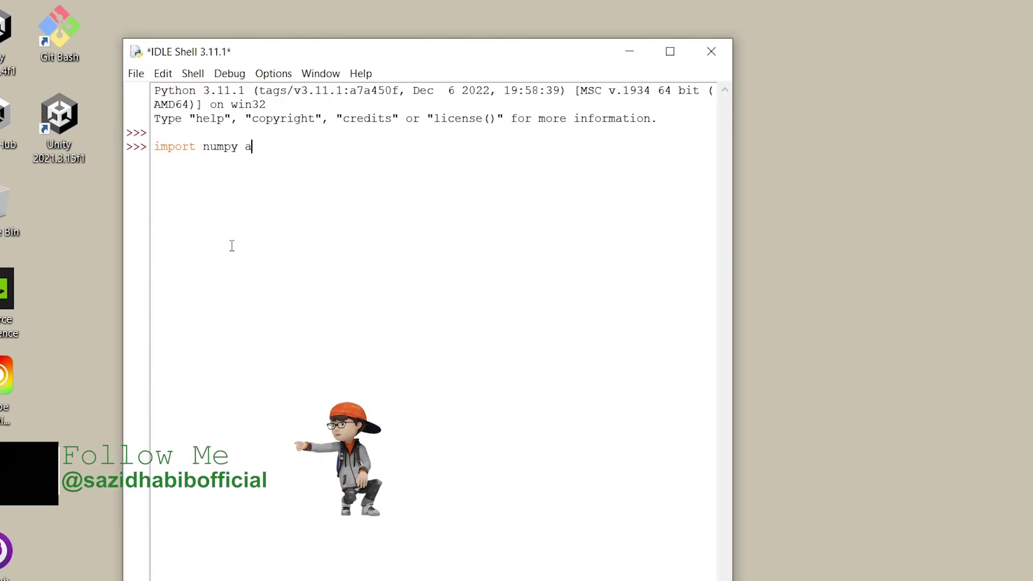
text(s np)
key(Return)
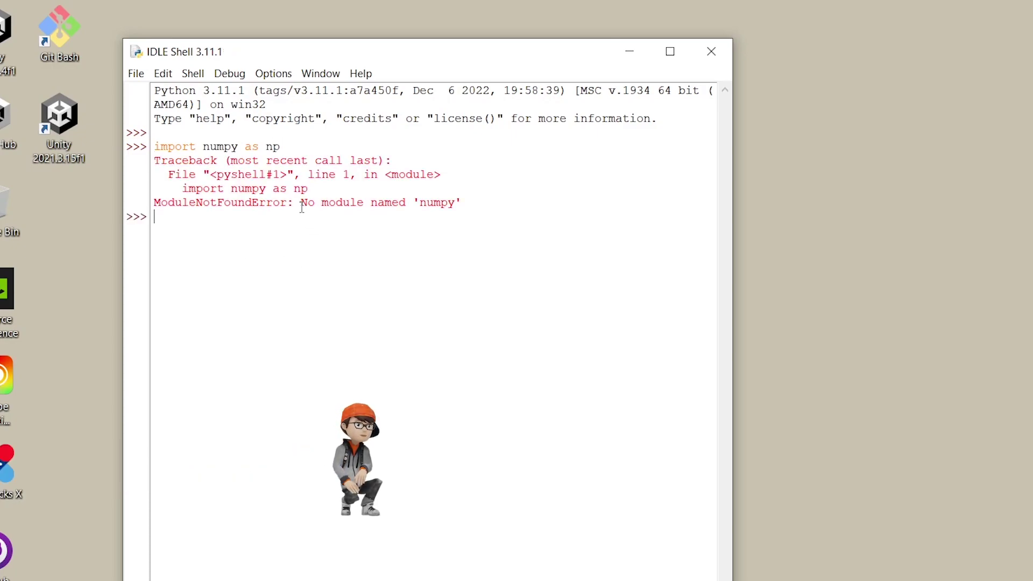
drag(301, 208, 461, 208)
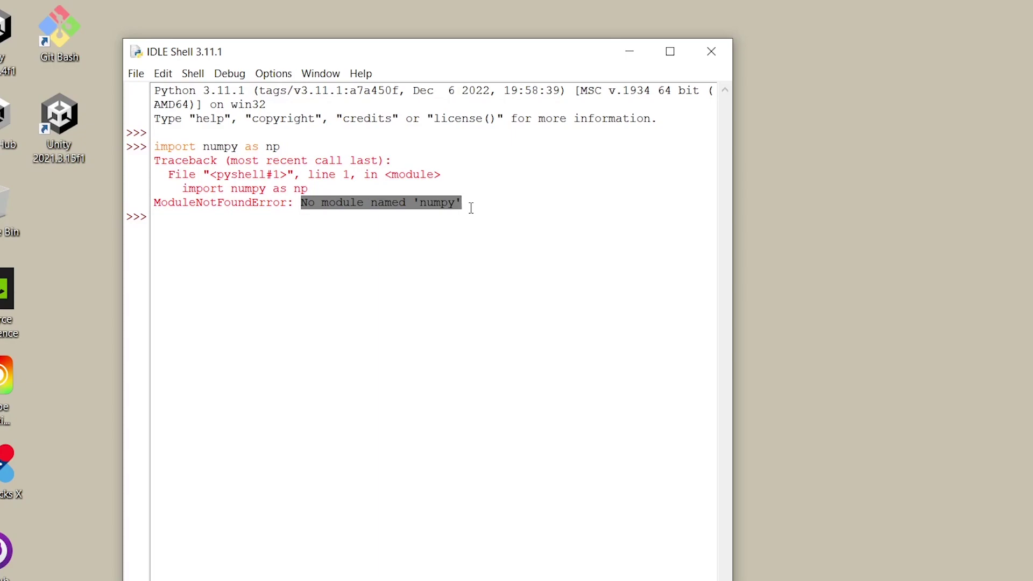
click(472, 209)
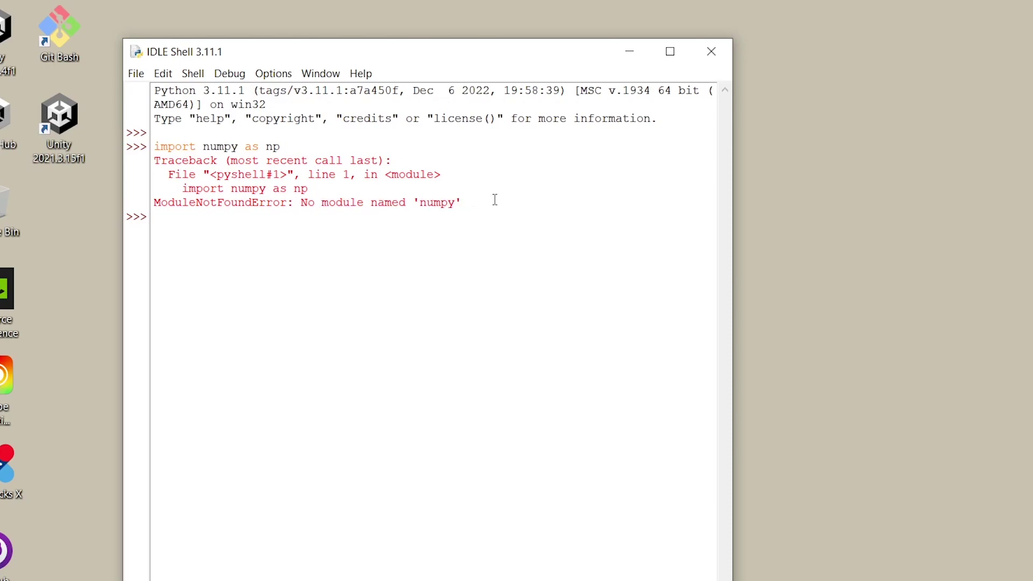
click(631, 55)
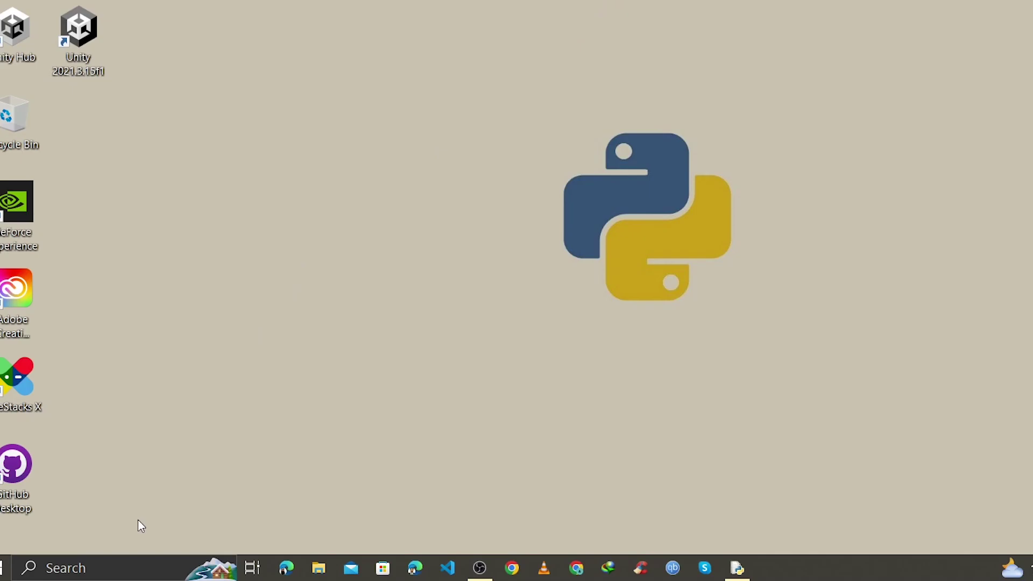
Search 'cmd', launch Command Prompt, and drag its window into view
click(97, 575)
text(cmd)
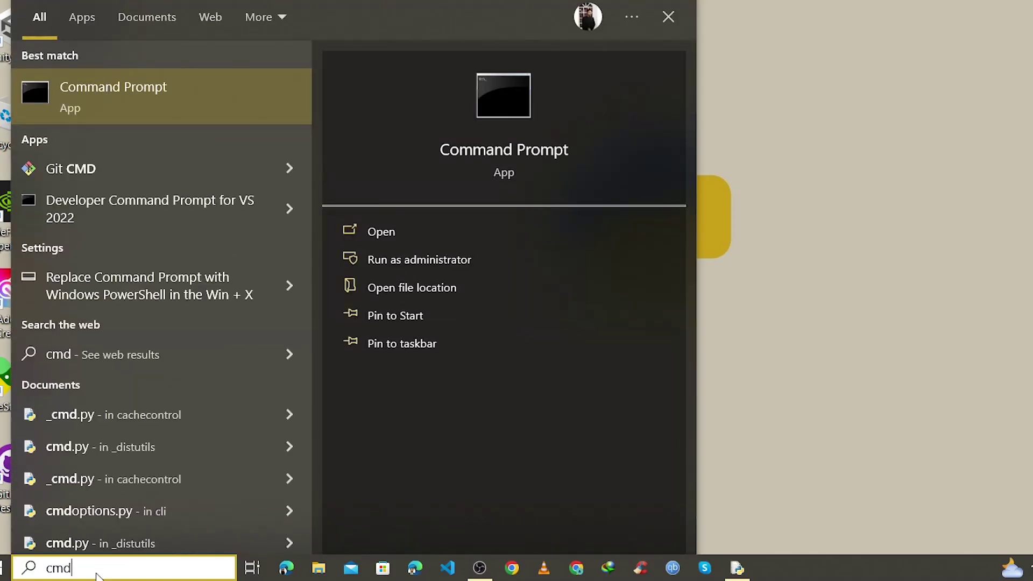
key(Return)
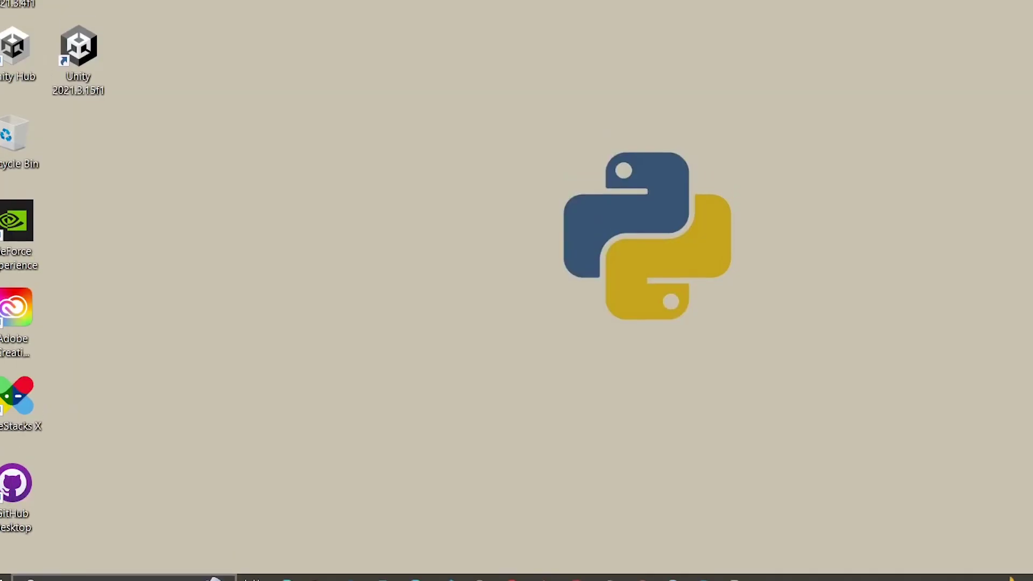
drag(464, 30, 676, 56)
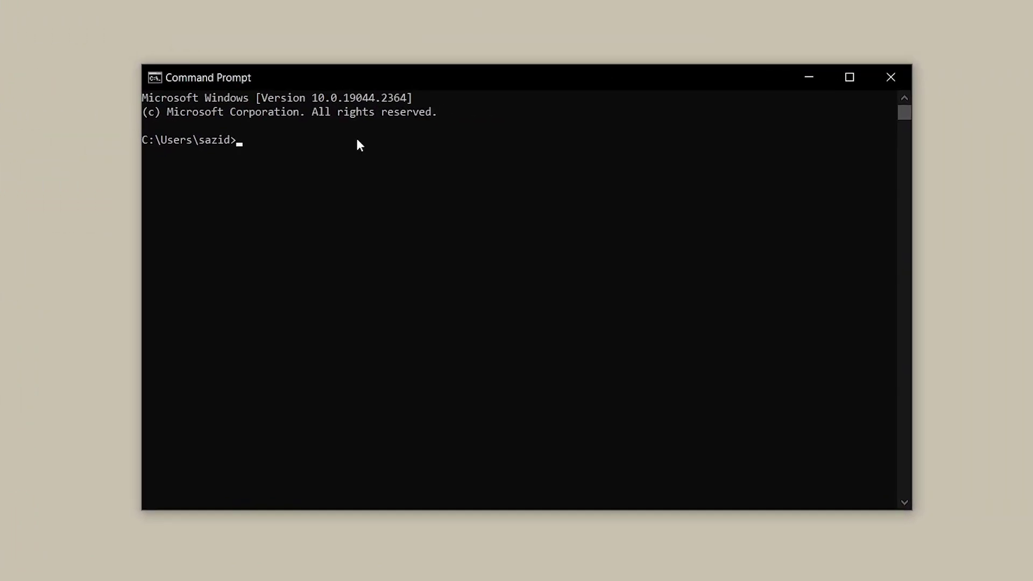
Run pip install numpy until numpy-1.24.0 installs successfully, then close Command Prompt
text(pip install)
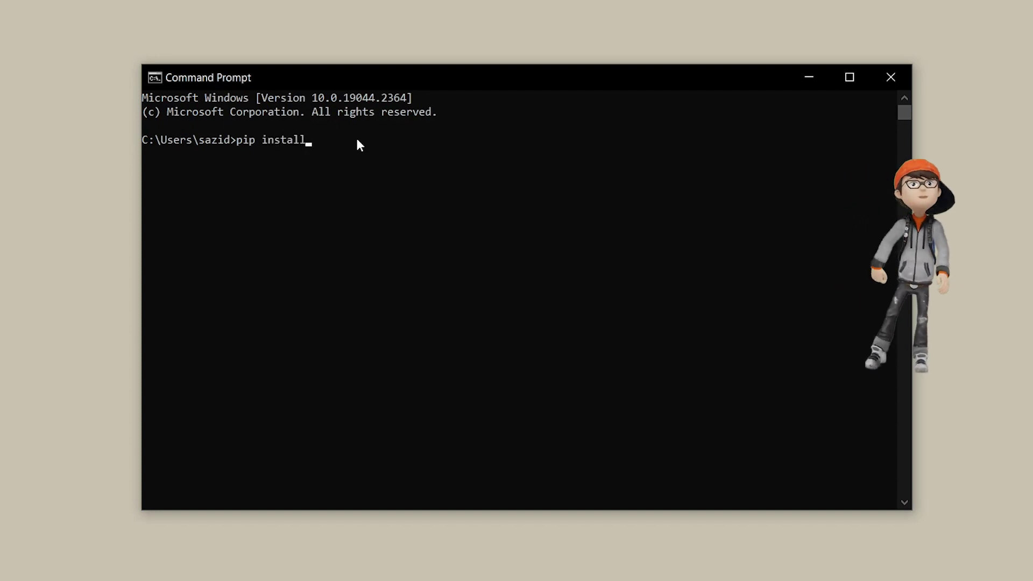
text(  num)
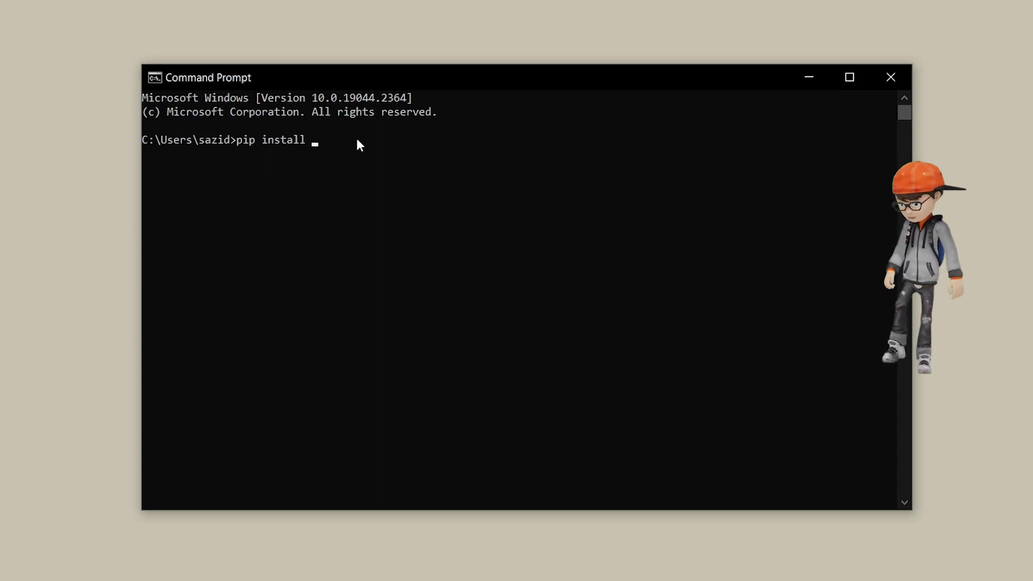
text(py)
drag(239, 146, 348, 147)
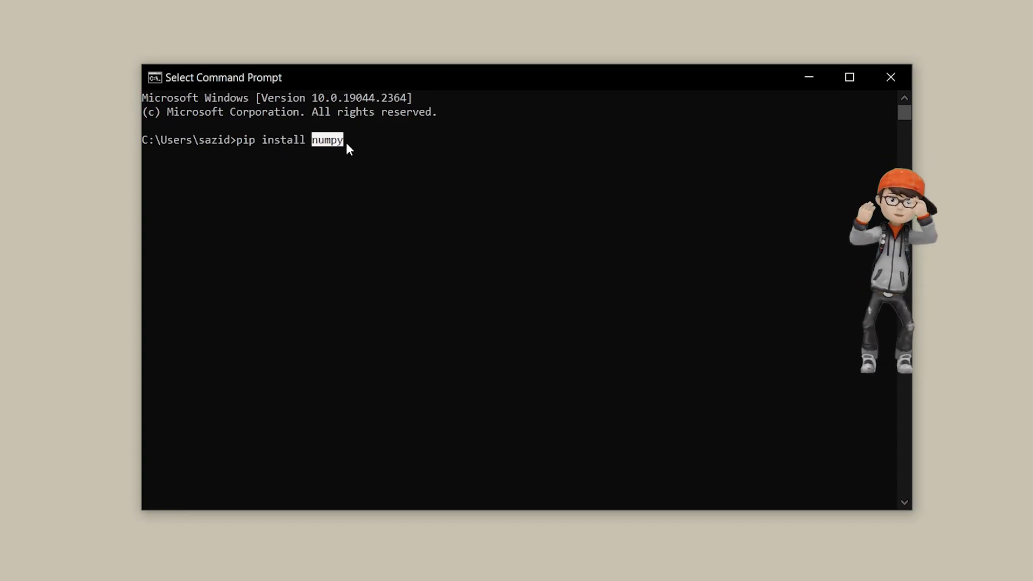
click(352, 143)
key(Return)
key(Return)
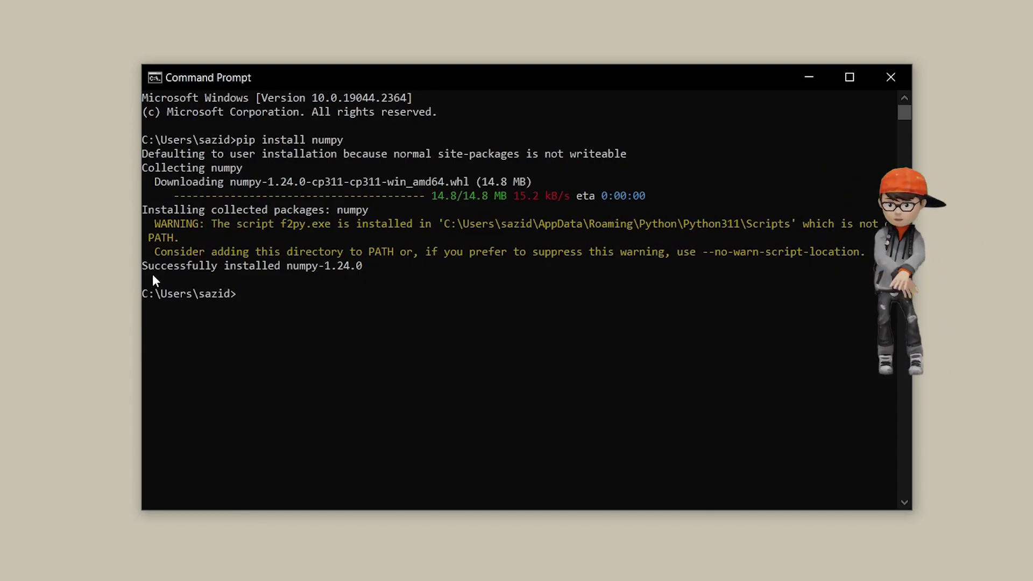
drag(144, 266, 368, 268)
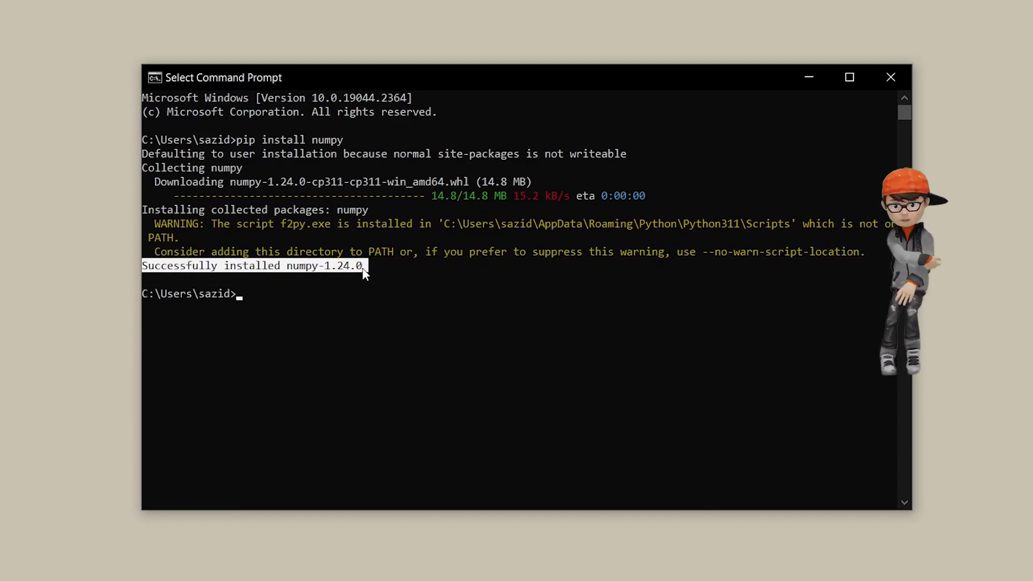
click(337, 294)
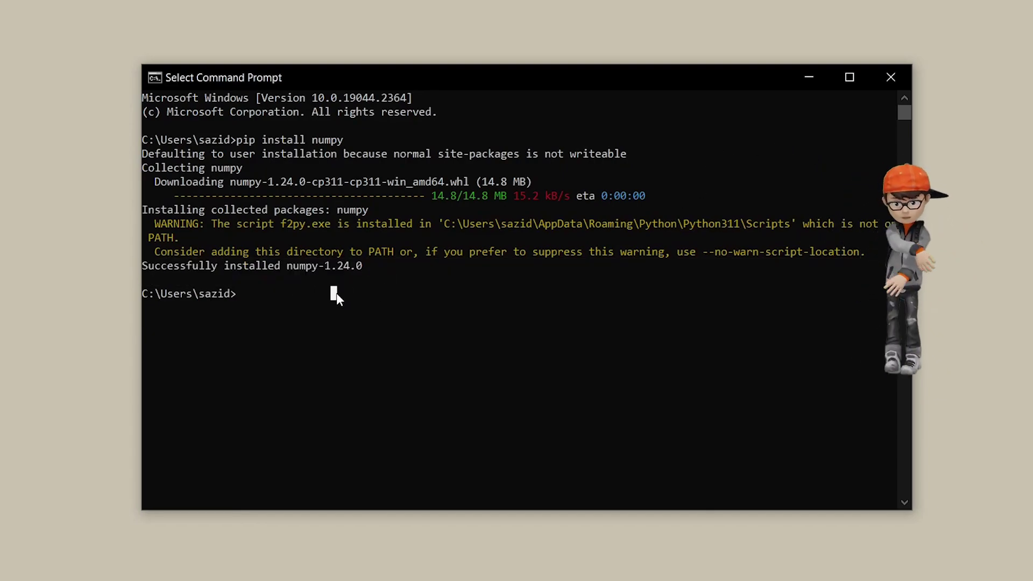
click(891, 77)
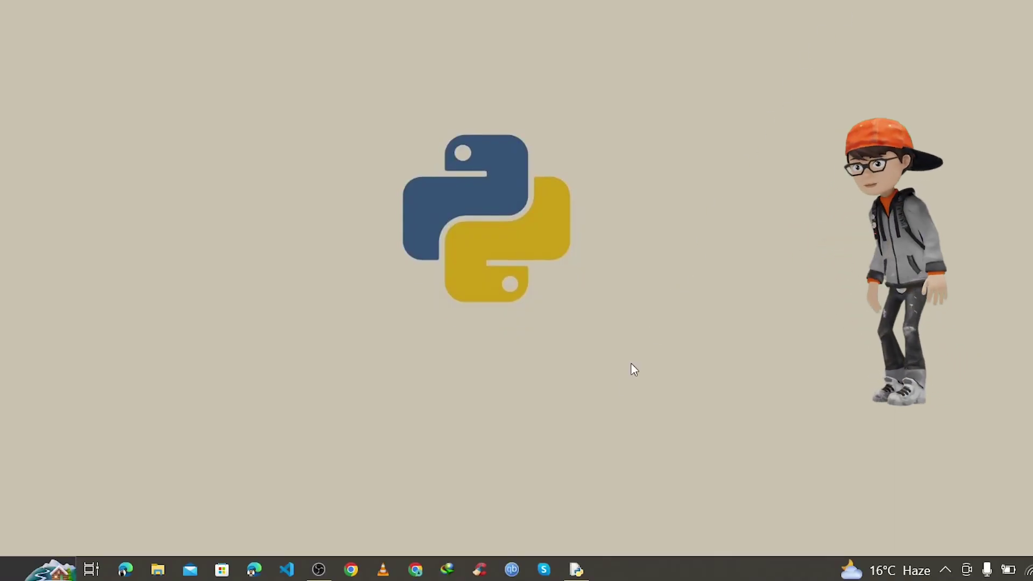
Bring IDLE Shell back into view and run the numpy import without errors
click(577, 570)
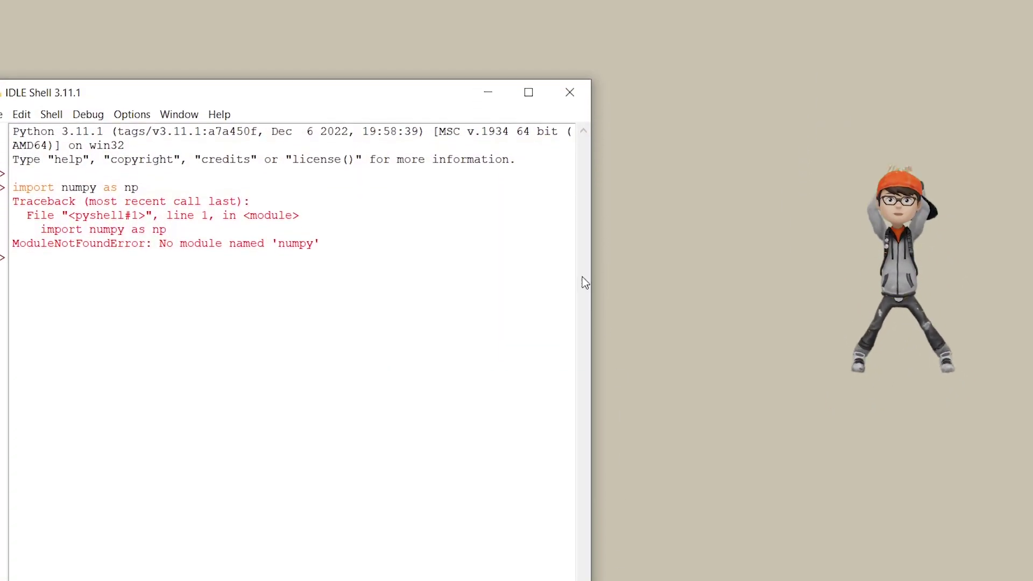
drag(324, 98, 511, 33)
key(Return)
text(impo)
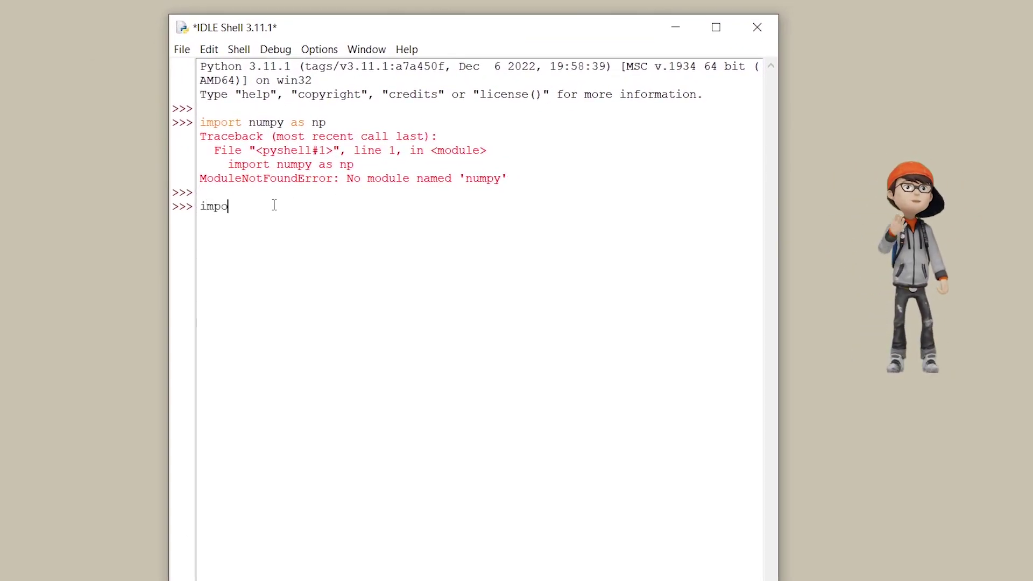
text(rt numpy as np)
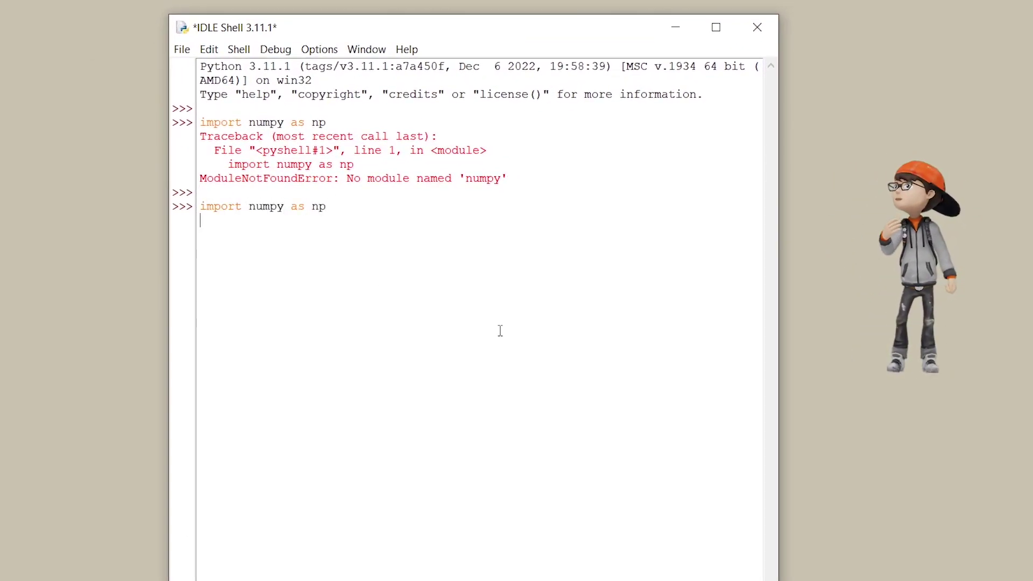
key(Return)
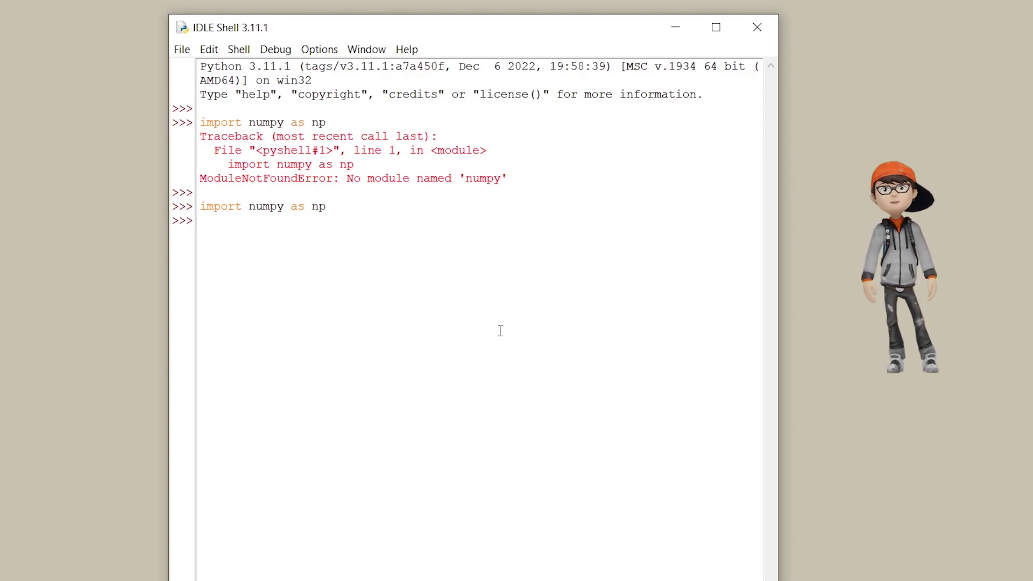
Print "numpy version: " plus np.__version__, showing numpy version: 1.24.0
key(Return)
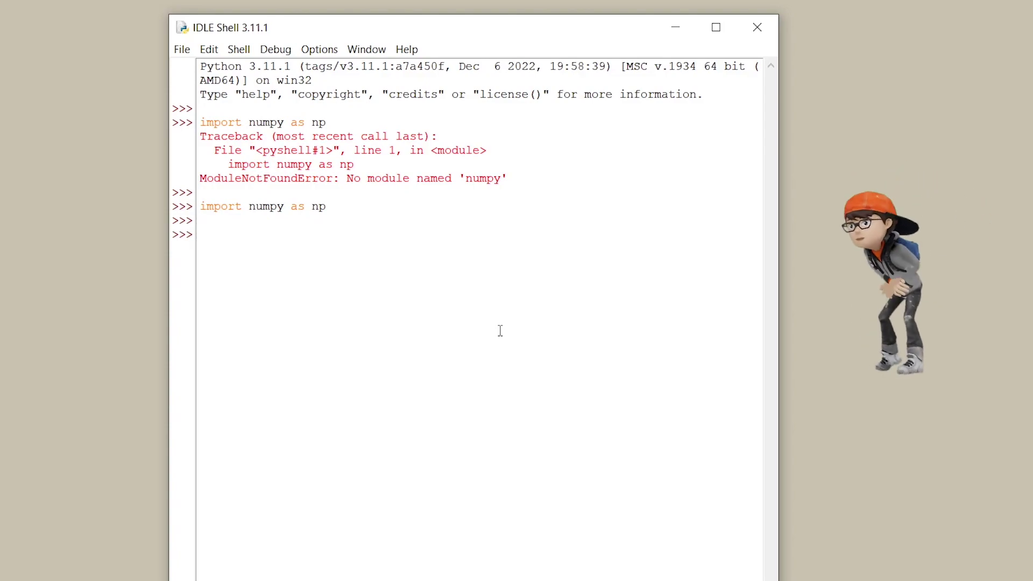
text(pri)
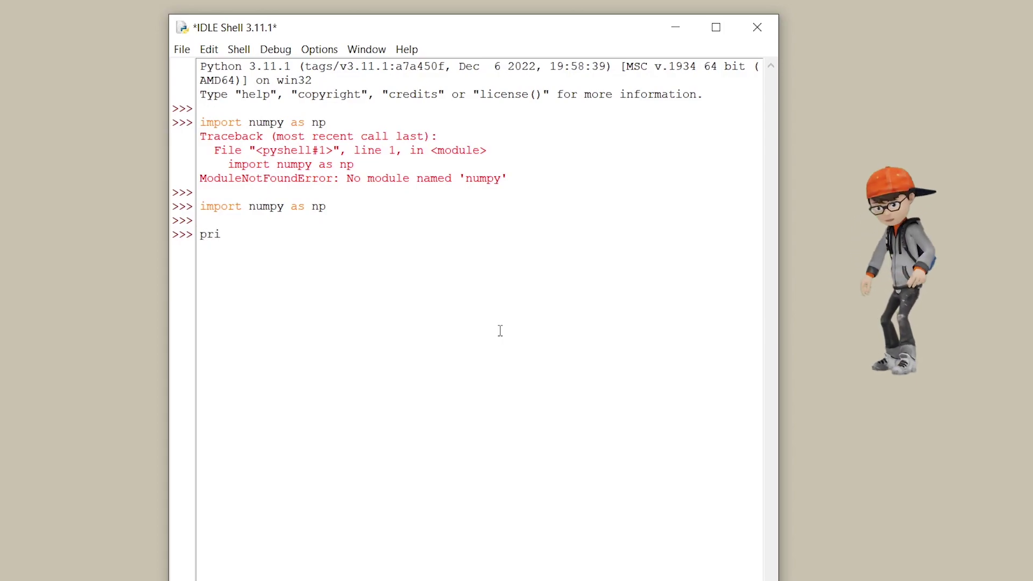
text(nt()"numpy version:)
key(Right)
text(+)
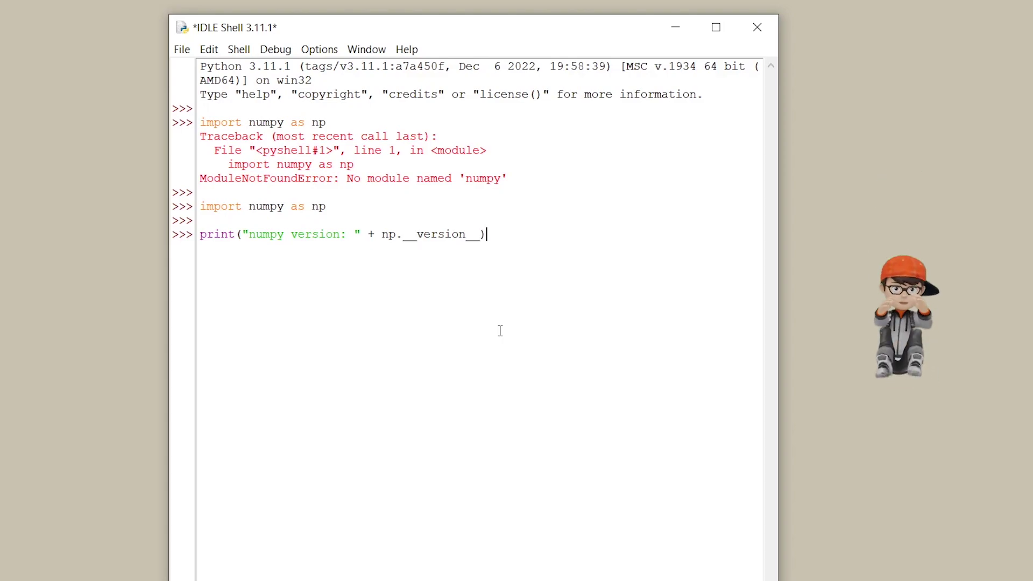
key(Return)
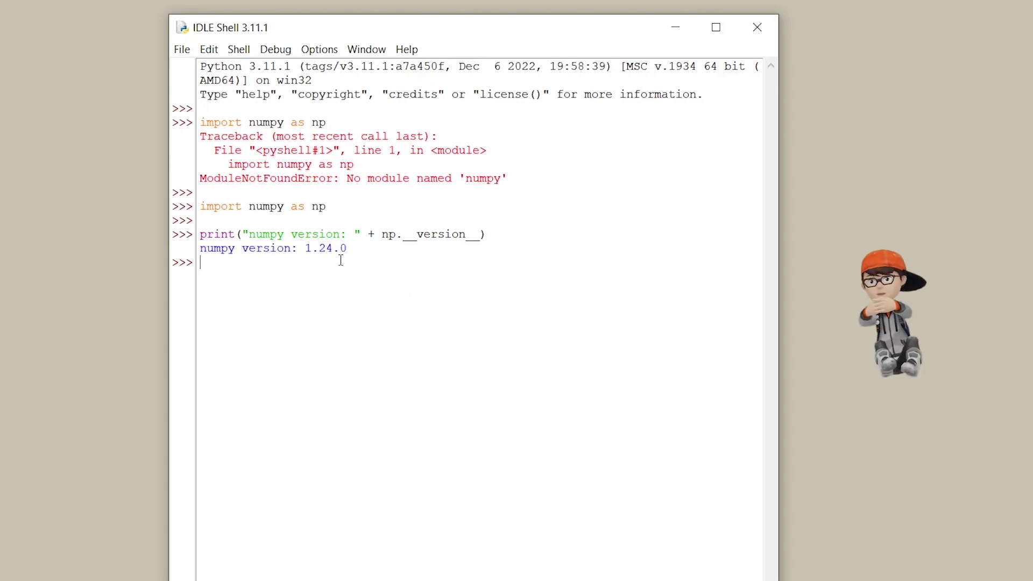